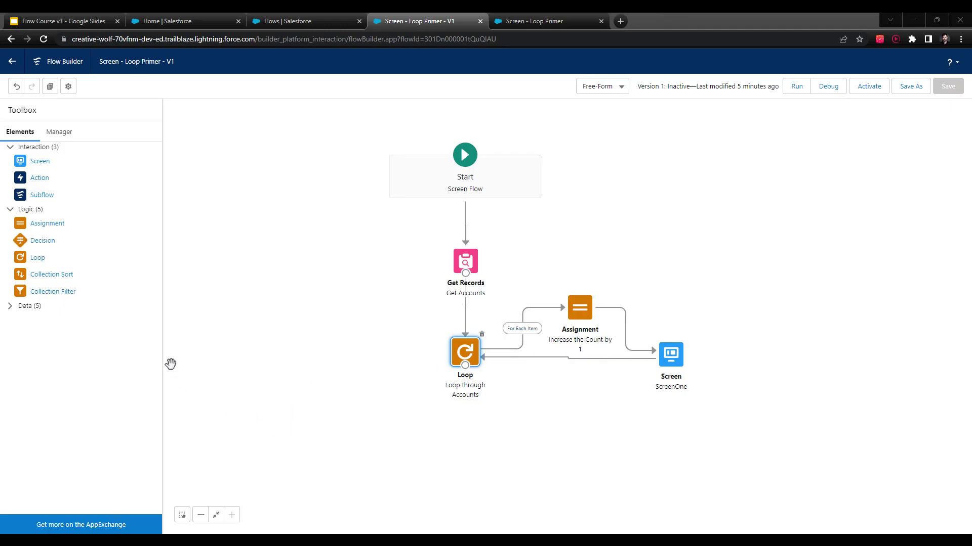
- Drop a new Screen element onto the canvas and label it ScreenTwo, letting the API name auto-fill
left_click_drag(453, 482, 450, 388)
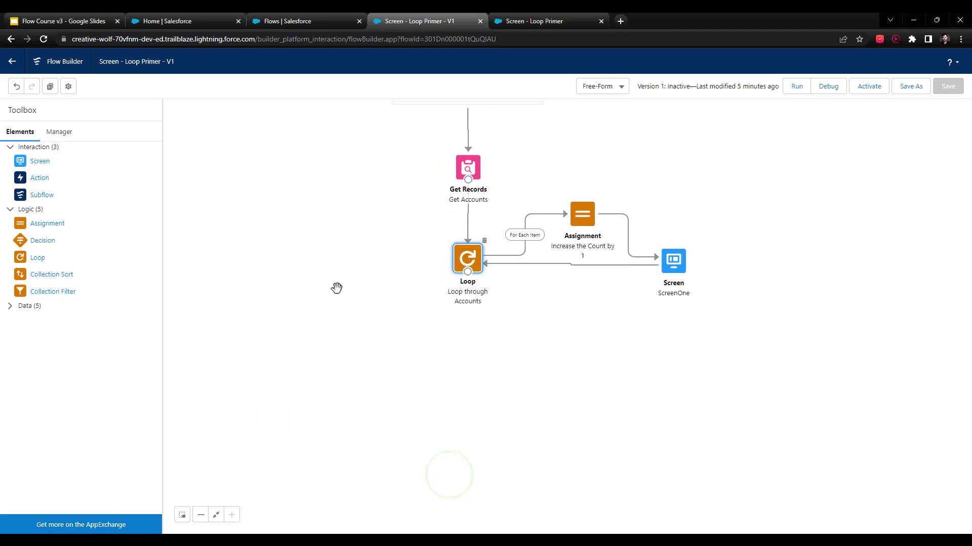
left_click_drag(40, 161, 467, 335)
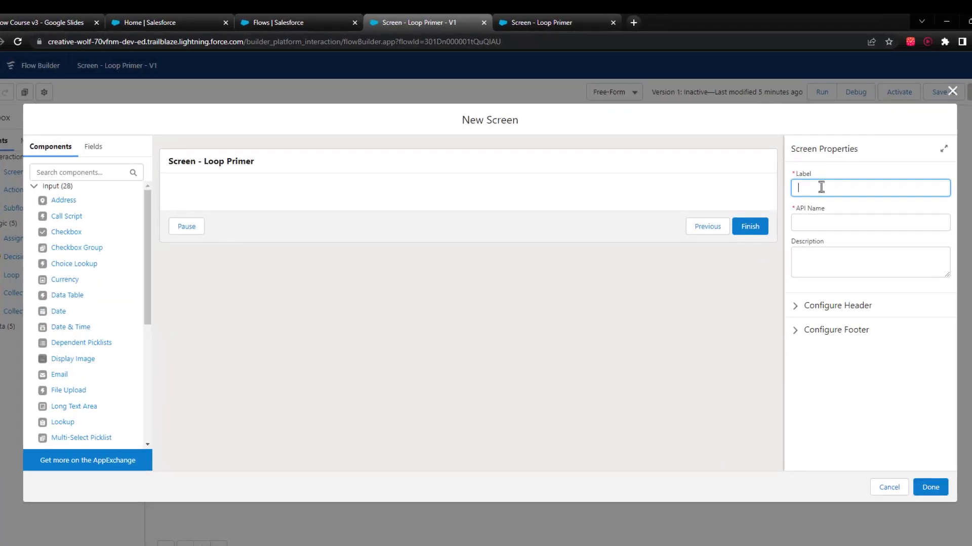
type("ScreenTwo")
key("Tab")
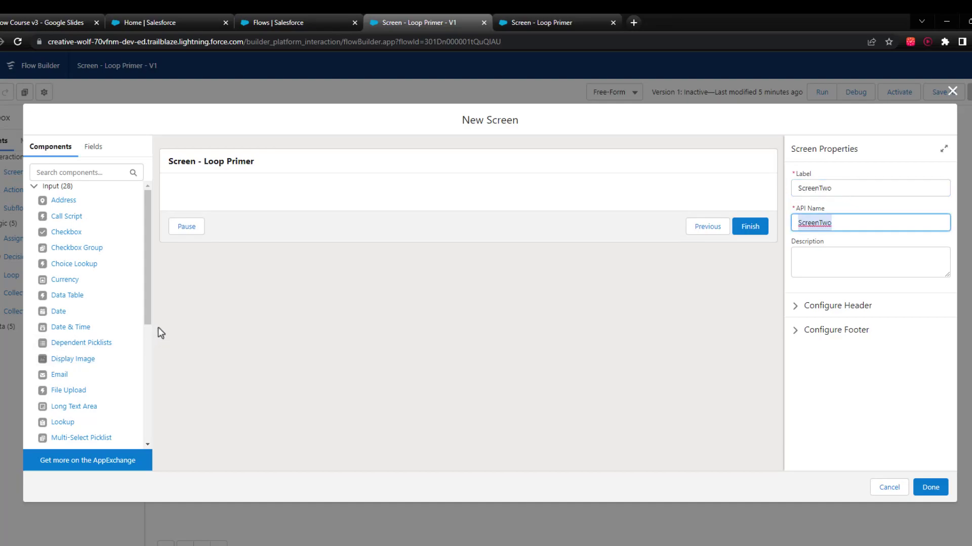
scroll(96, 319, "down", 8)
- Add a Display Text component named DisplayTextTwo reading 'You've now iterated through your first loop collection!'
left_click_drag(58, 426, 227, 200)
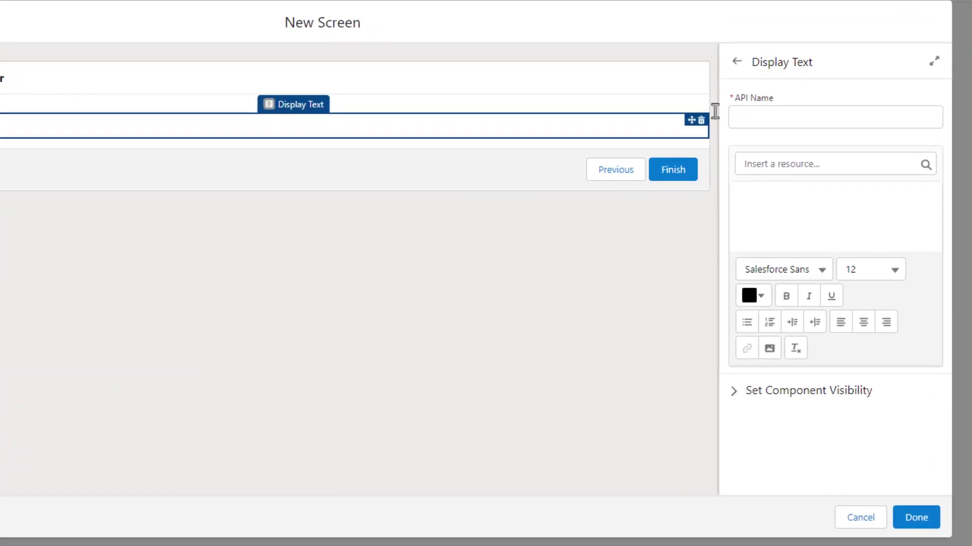
left_click(813, 117)
type("Di")
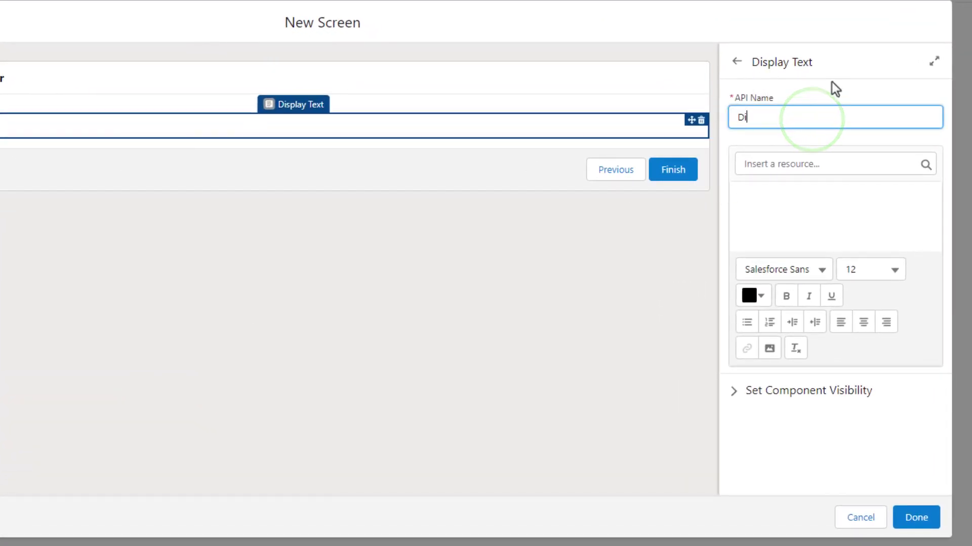
type("splayTe")
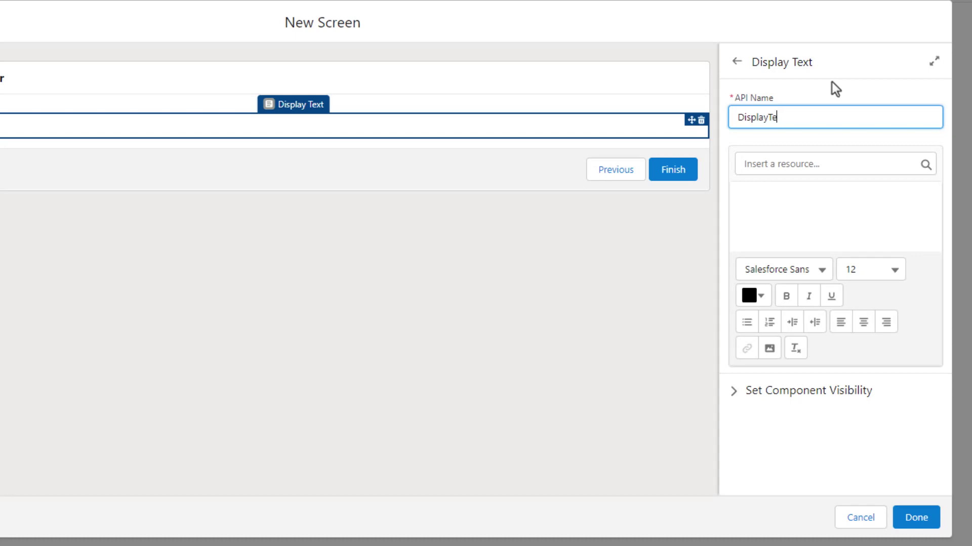
type("xtTwo")
key("Tab")
key("Tab")
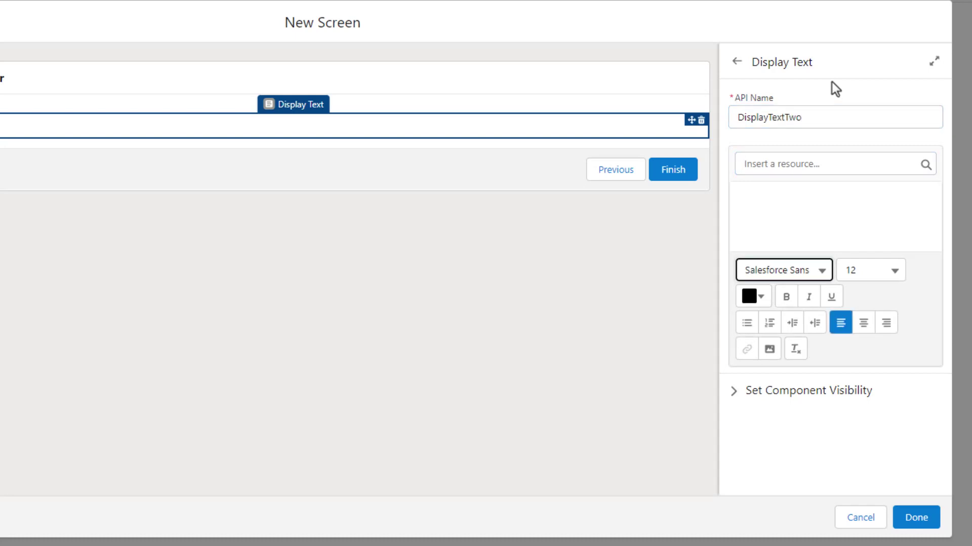
left_click(823, 235)
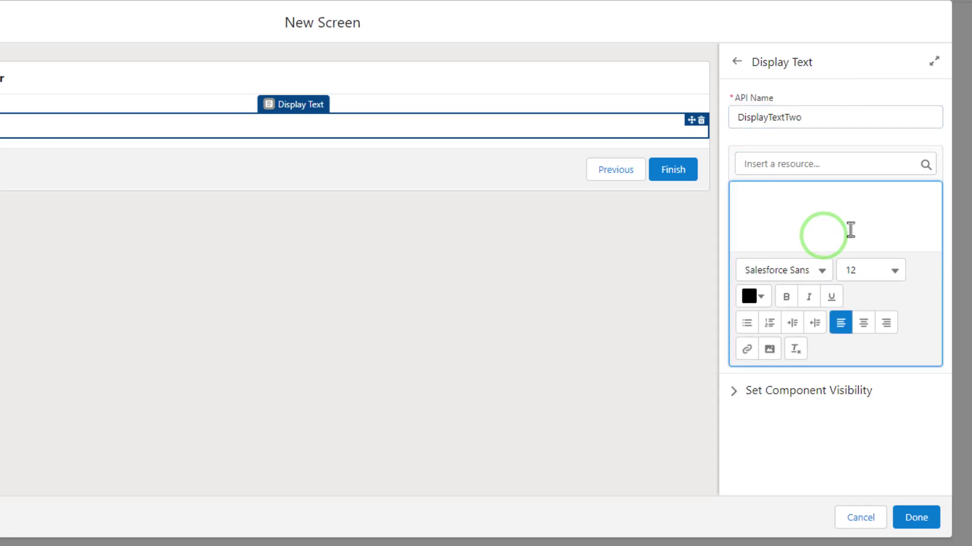
type("You've now itera")
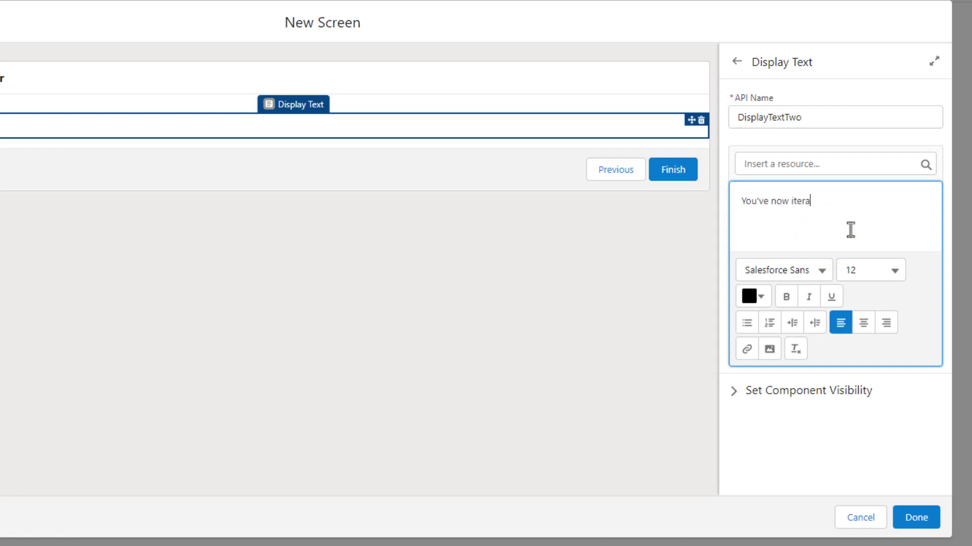
type("ted through your fir")
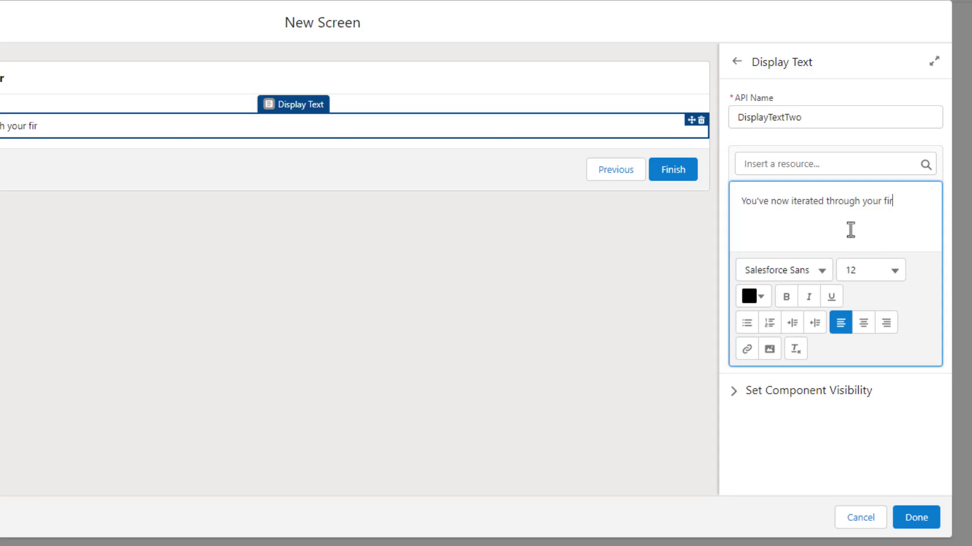
type("st loop collection!")
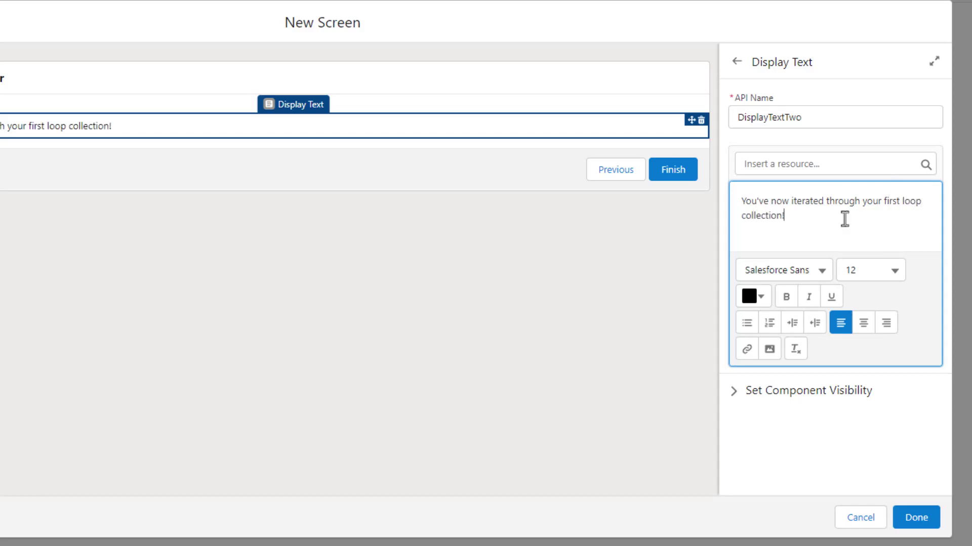
- Set the whole message to font size 20 and finish the ScreenTwo setup
left_click(528, 297)
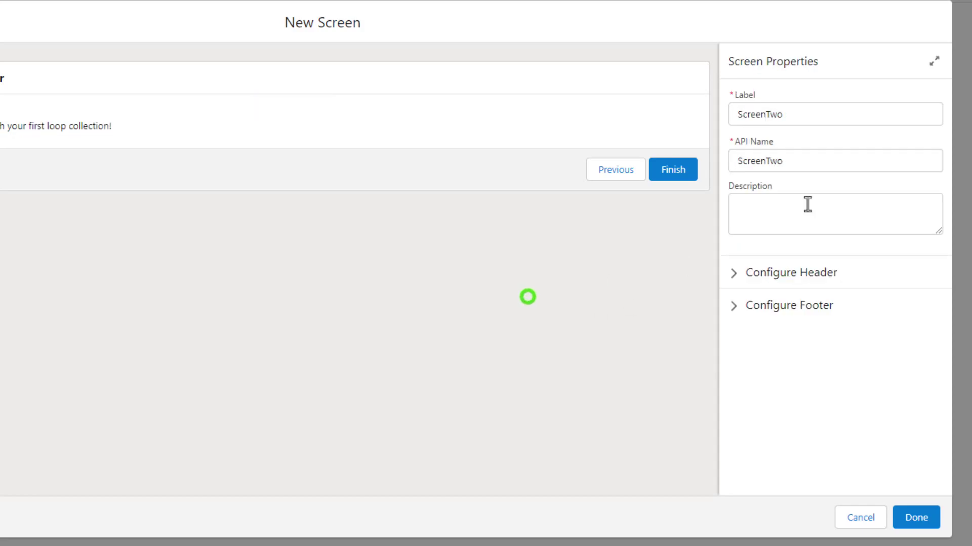
left_click(30, 125)
left_click(786, 217)
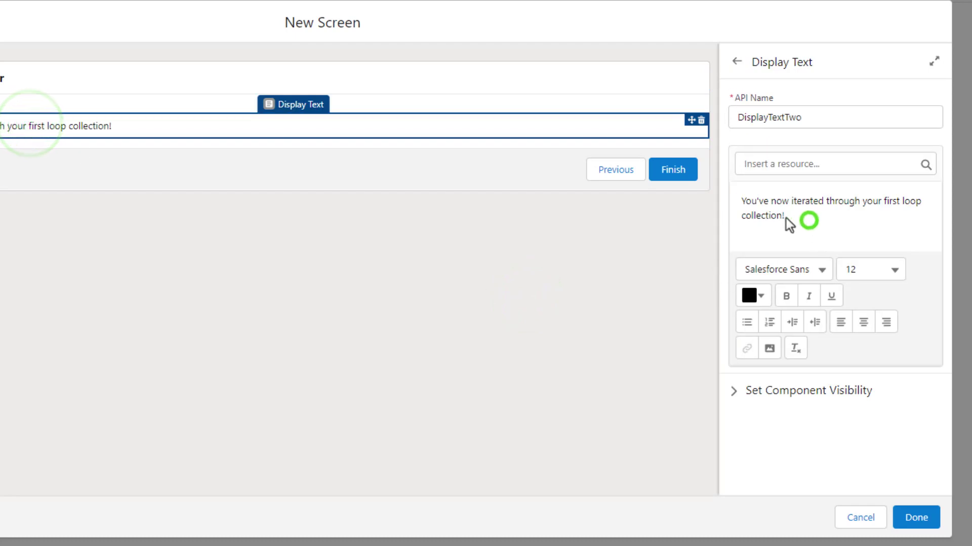
left_click_drag(741, 200, 800, 219)
left_click(860, 271)
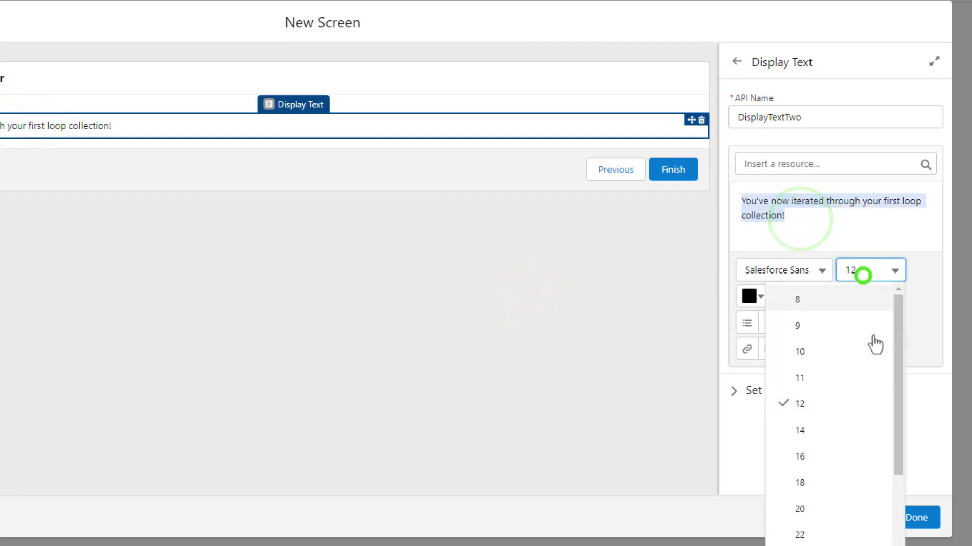
left_click(849, 507)
left_click(171, 394)
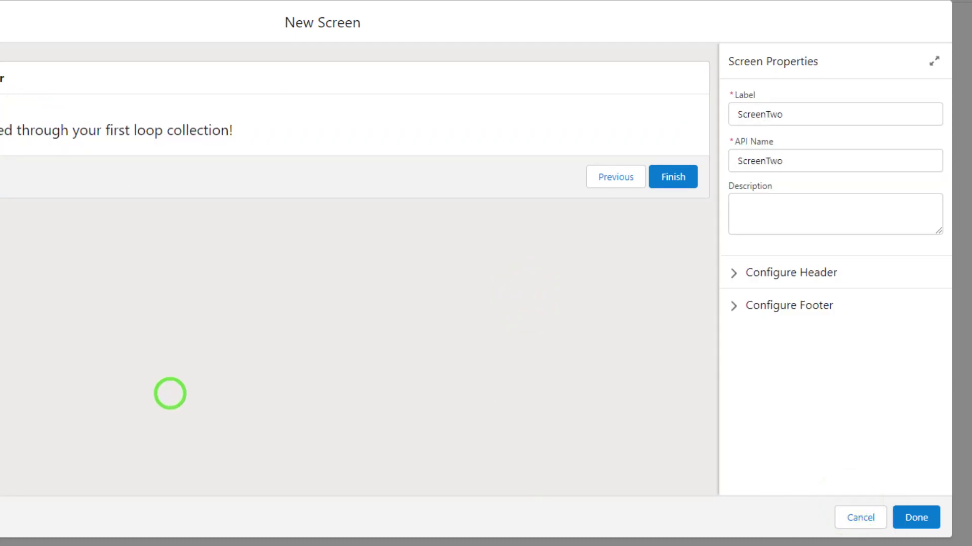
left_click(916, 517)
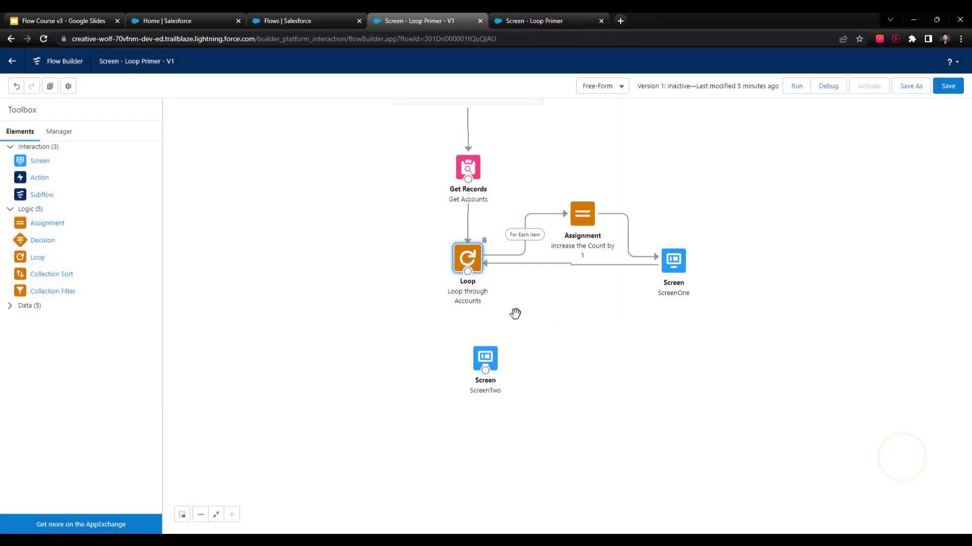
- Position ScreenTwo below the loop and wire Loop through Accounts to it via After Last Item
left_click_drag(493, 357, 476, 352)
left_click_drag(515, 314, 530, 373)
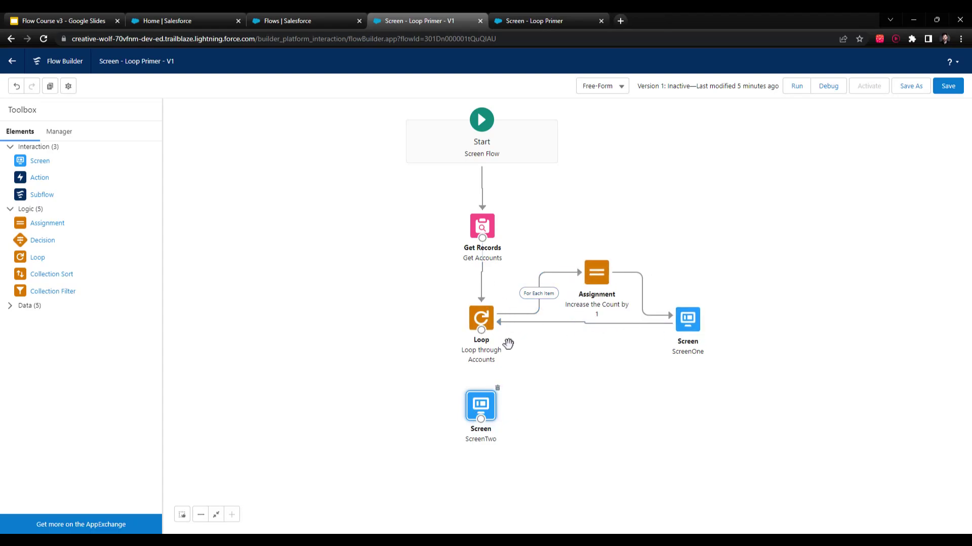
left_click_drag(482, 331, 475, 445)
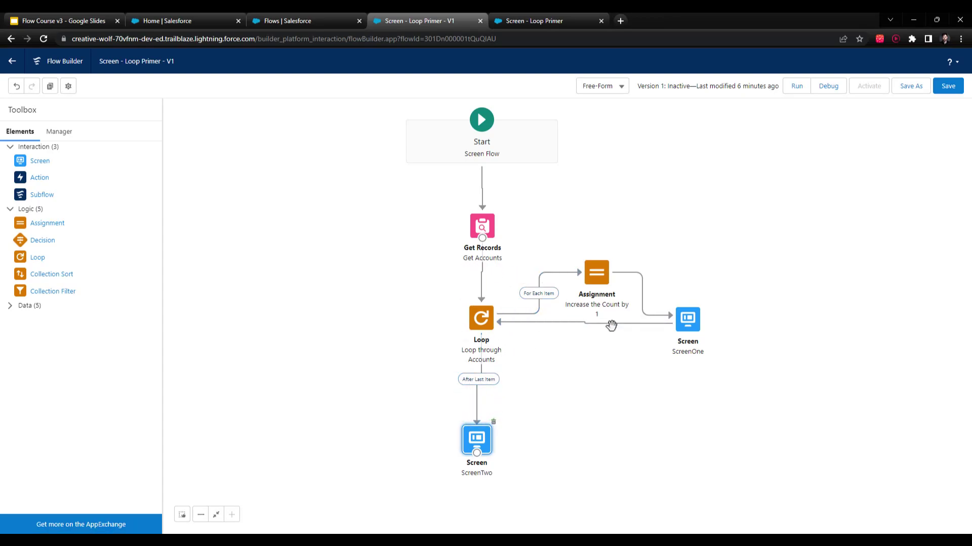
left_click_drag(476, 450, 483, 451)
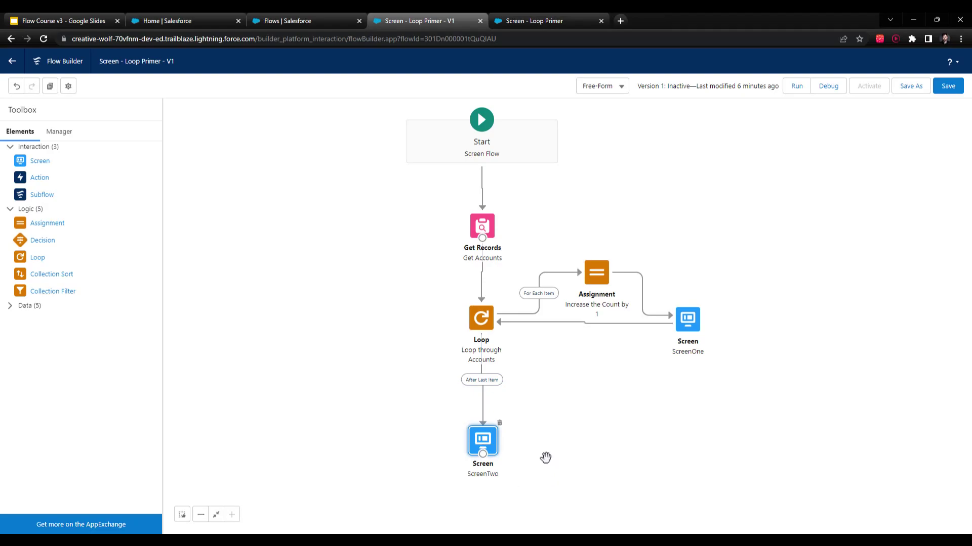
- Expand the Toolbox's Data (5) section to list Create Records through Roll Back Records
left_click(24, 305)
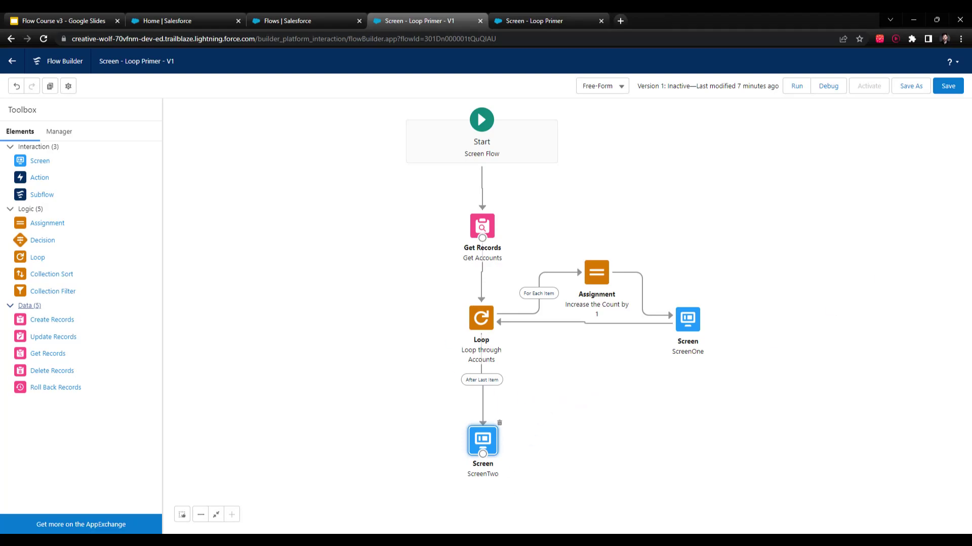
- Save the flow and close the previous debug run's browser tab
left_click(946, 86)
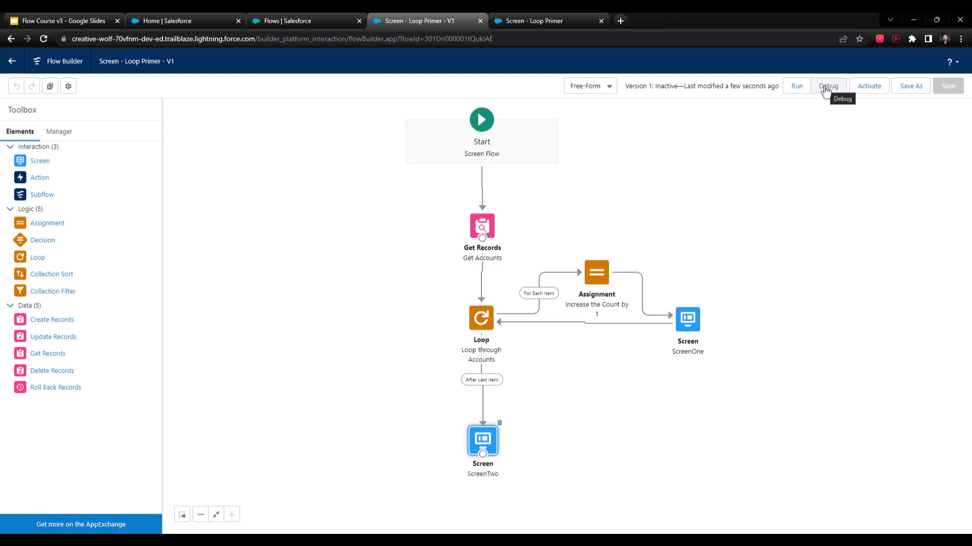
left_click(601, 20)
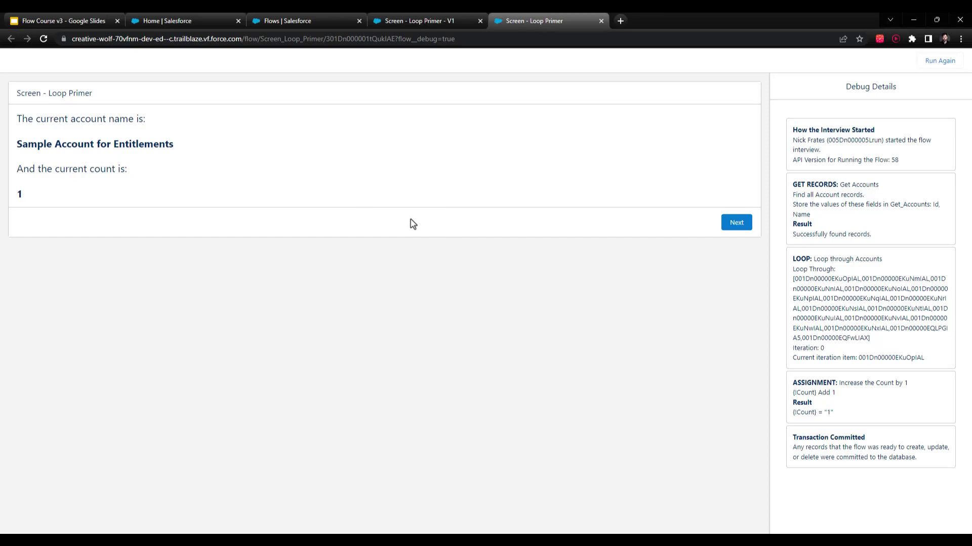
- Advance the debug run through all 15 accounts until ScreenTwo's completion message appears
left_click(739, 224)
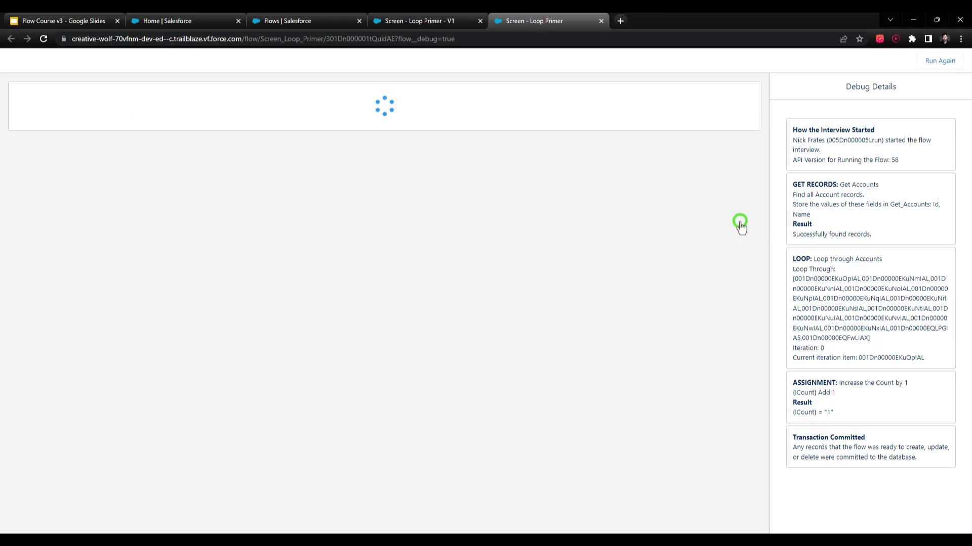
left_click(737, 225)
left_click(737, 226)
left_click(736, 228)
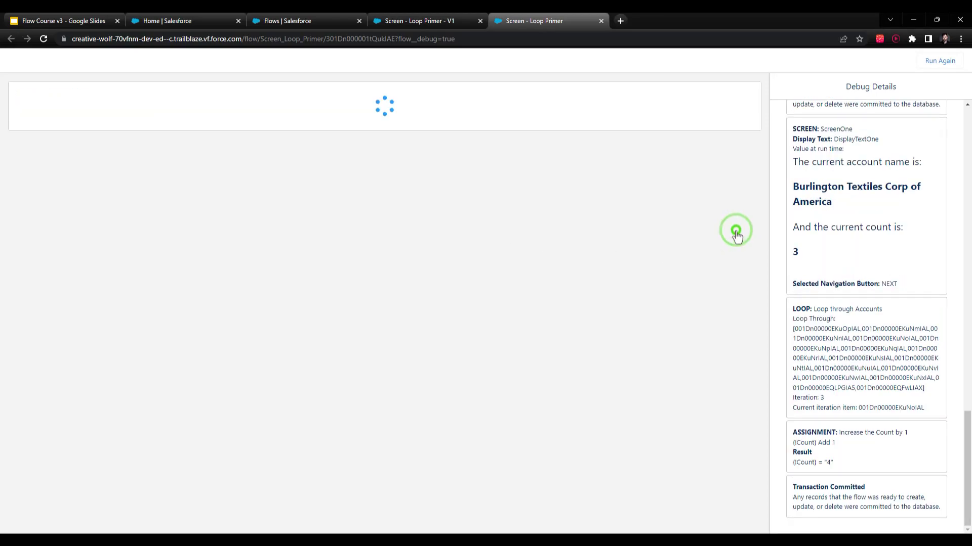
left_click(736, 228)
left_click(736, 228)
left_click(736, 228)
left_click(736, 227)
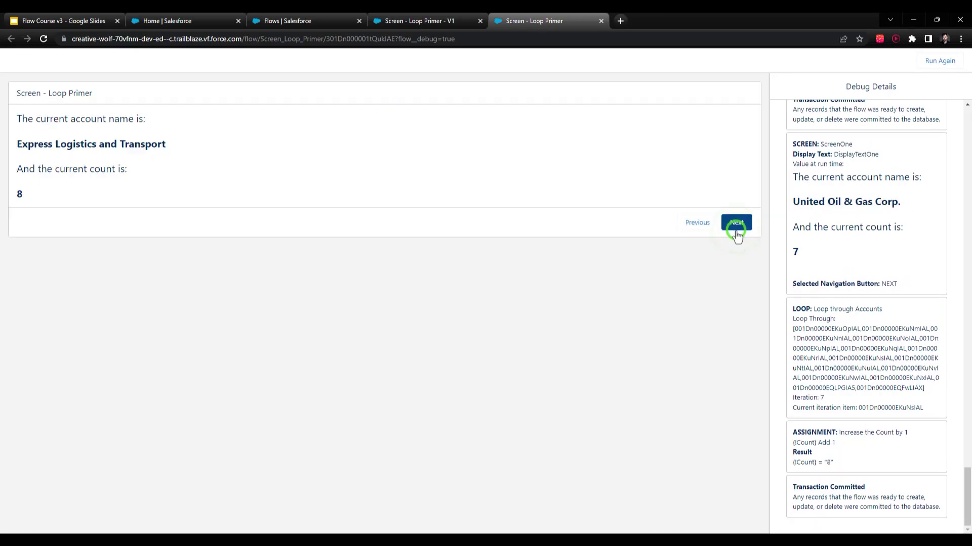
left_click(736, 227)
left_click(736, 228)
left_click(737, 228)
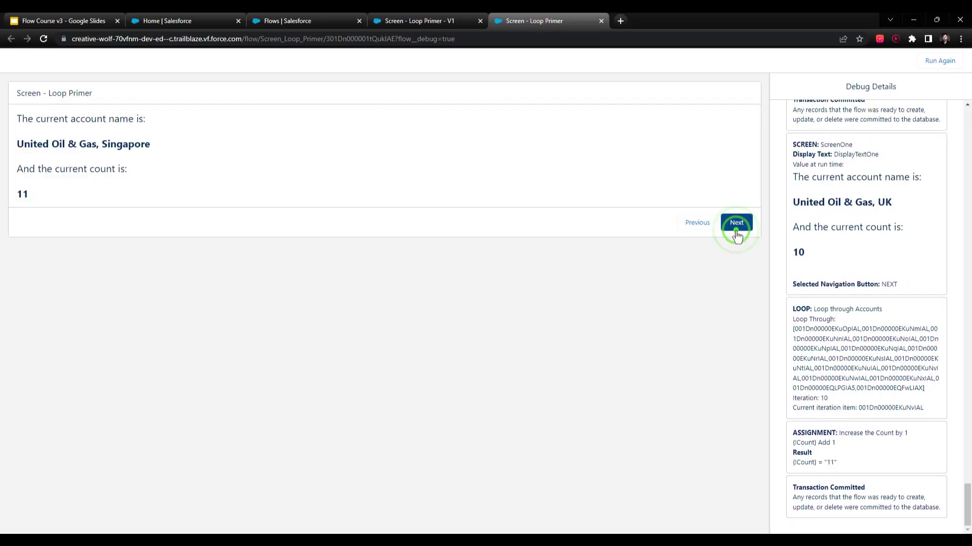
left_click(736, 228)
left_click(736, 228)
left_click(736, 228)
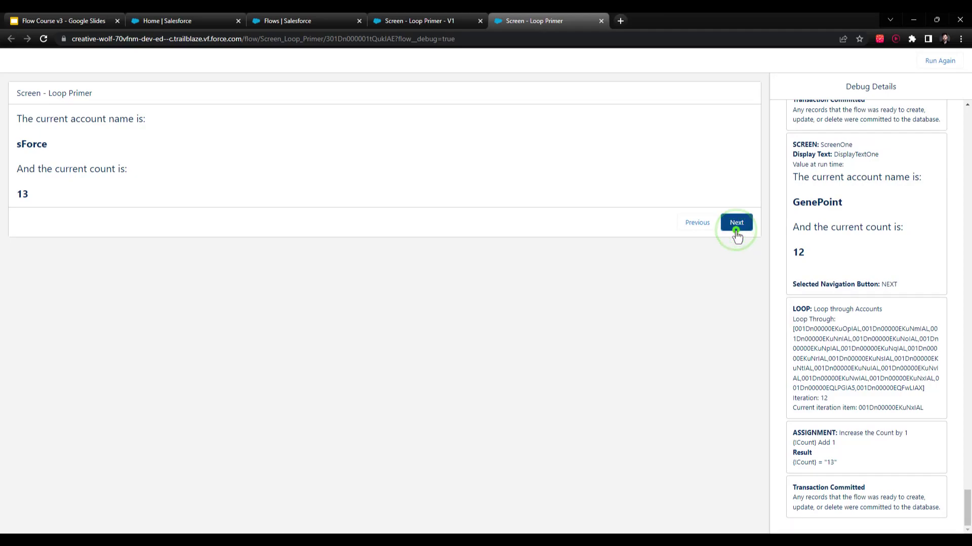
left_click(736, 228)
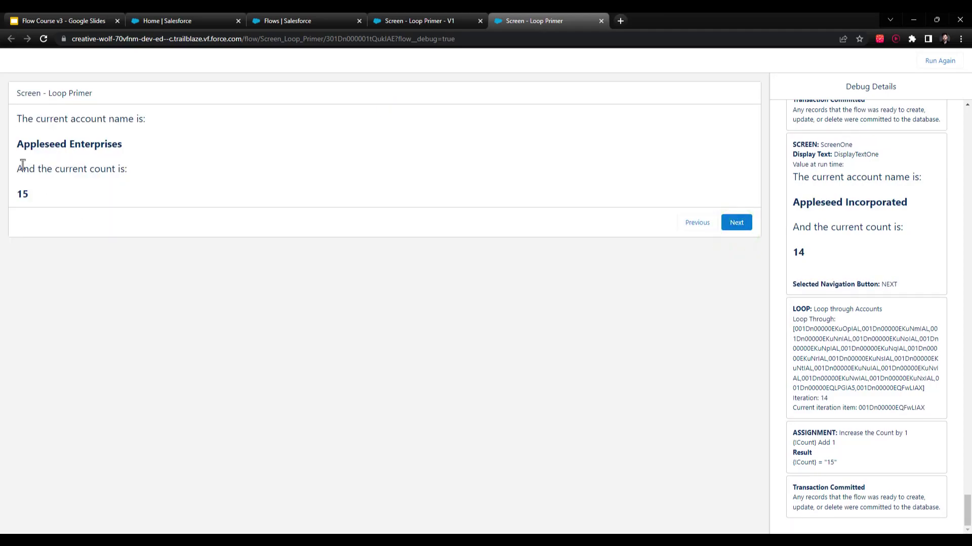
left_click(727, 228)
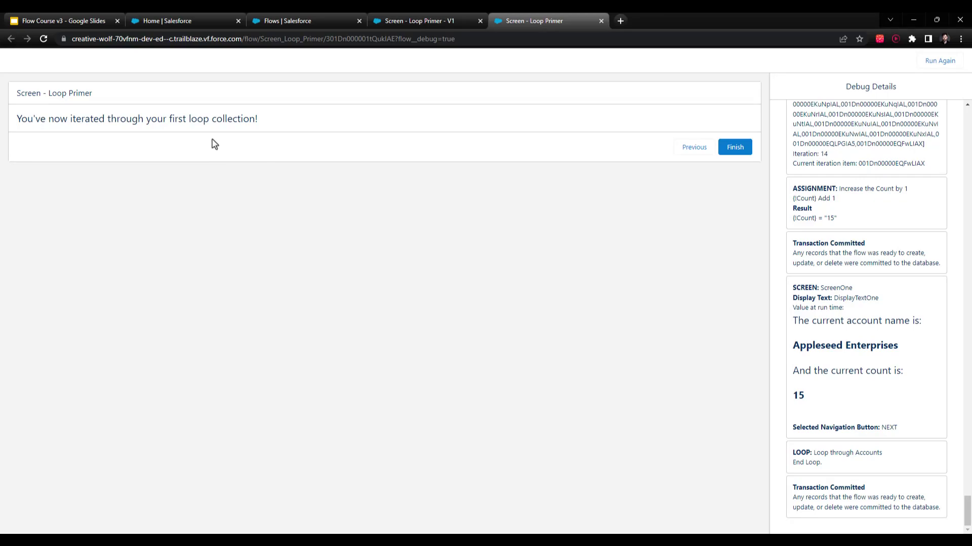
- Switch back to the 'Screen - Loop Primer - V1' browser tab showing the flow canvas
left_click(437, 21)
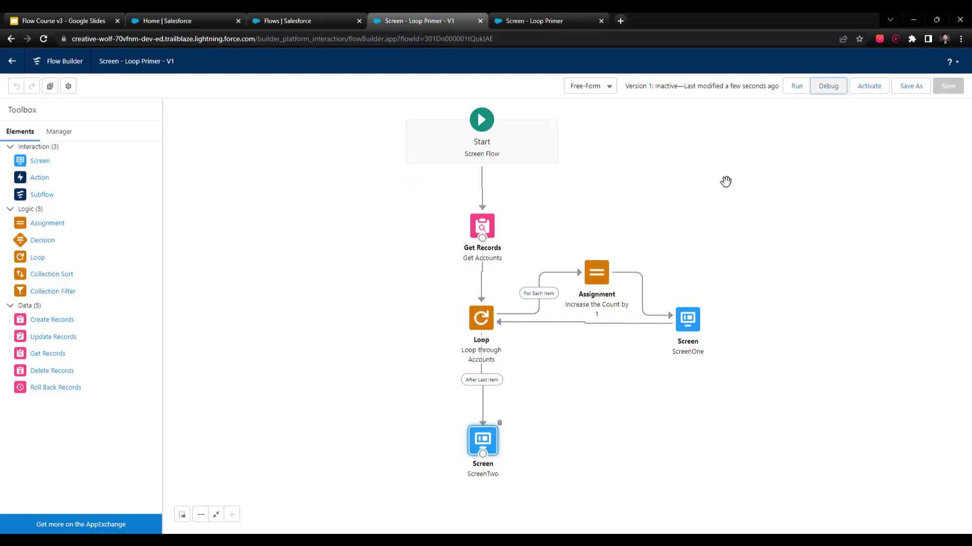